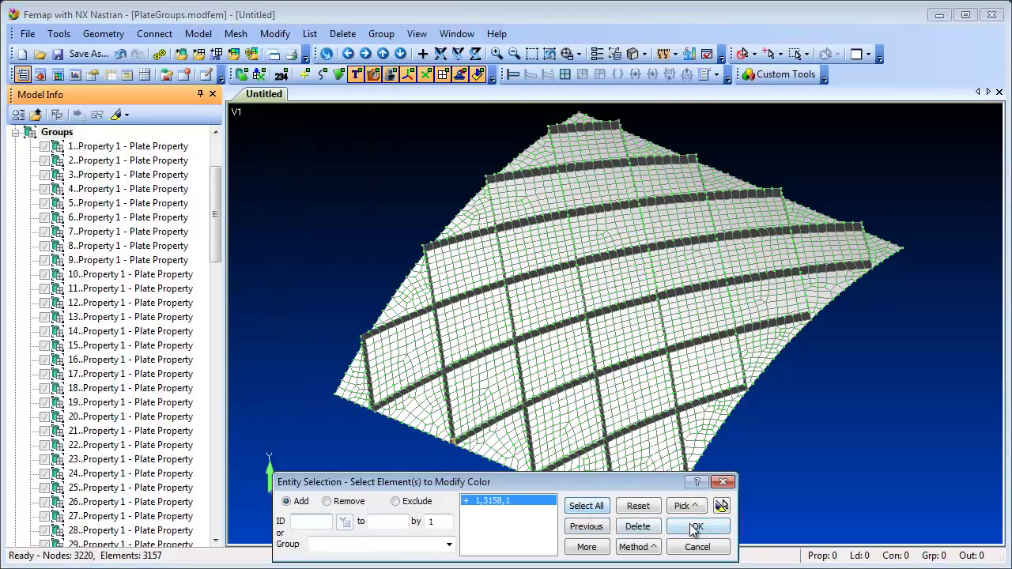
- Recolor all selected plate elements using the Multiple Colors By Group color assignment
left_click(694, 528)
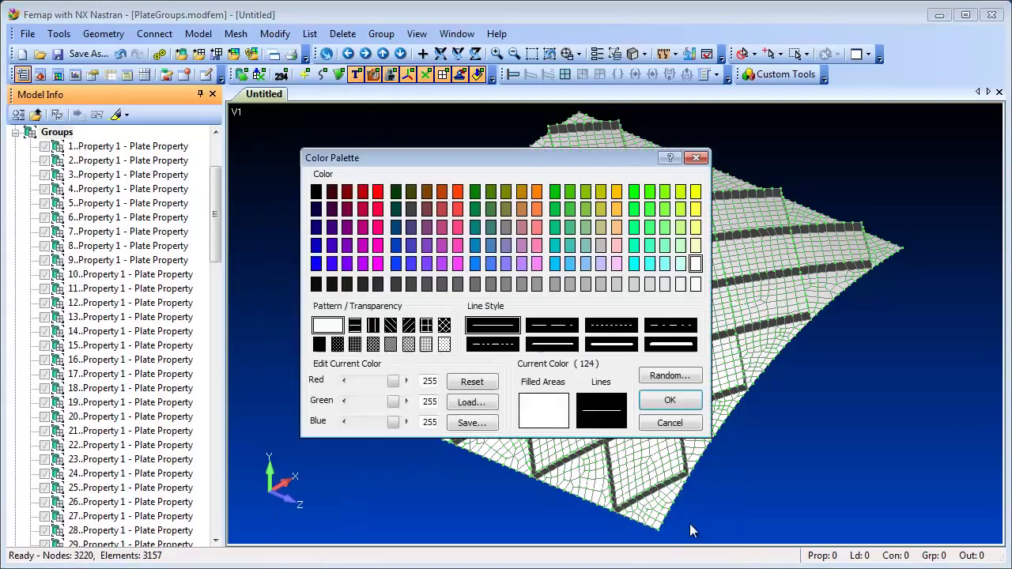
left_click(684, 378)
left_click(436, 330)
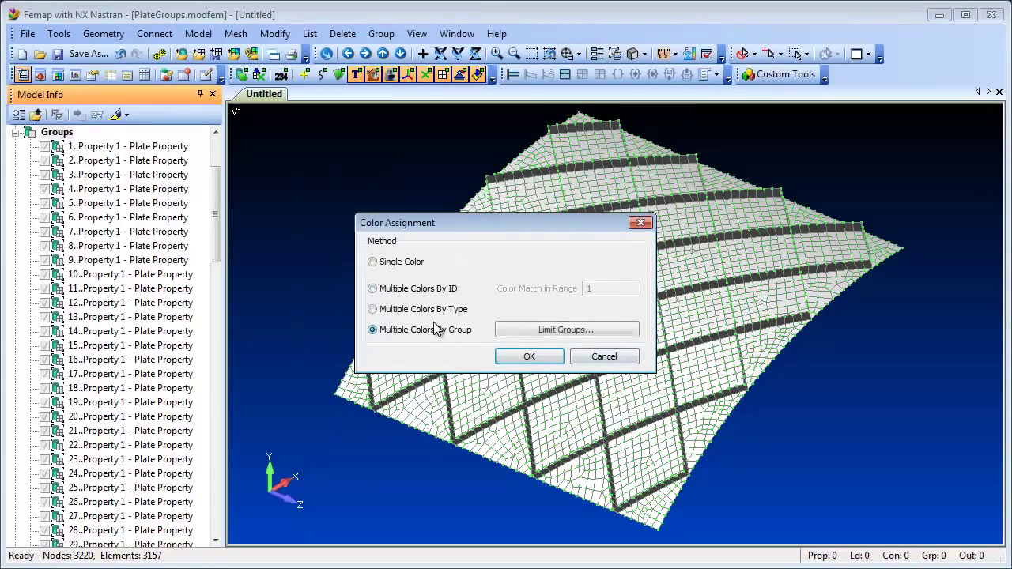
left_click(528, 356)
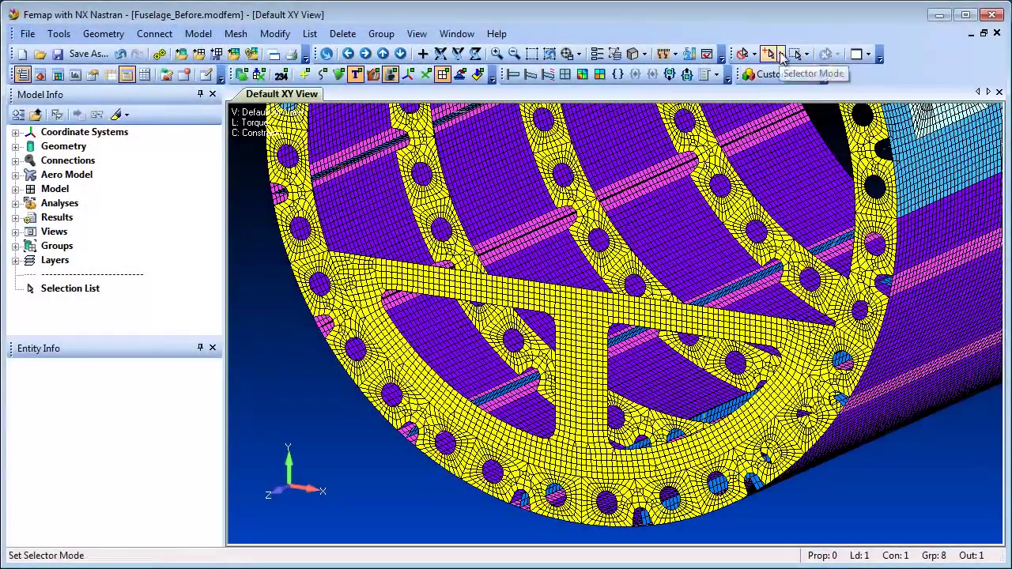
- Turn on Show Tooltips and Layers/Groups in Tooltips for the selector mode
left_click(774, 53)
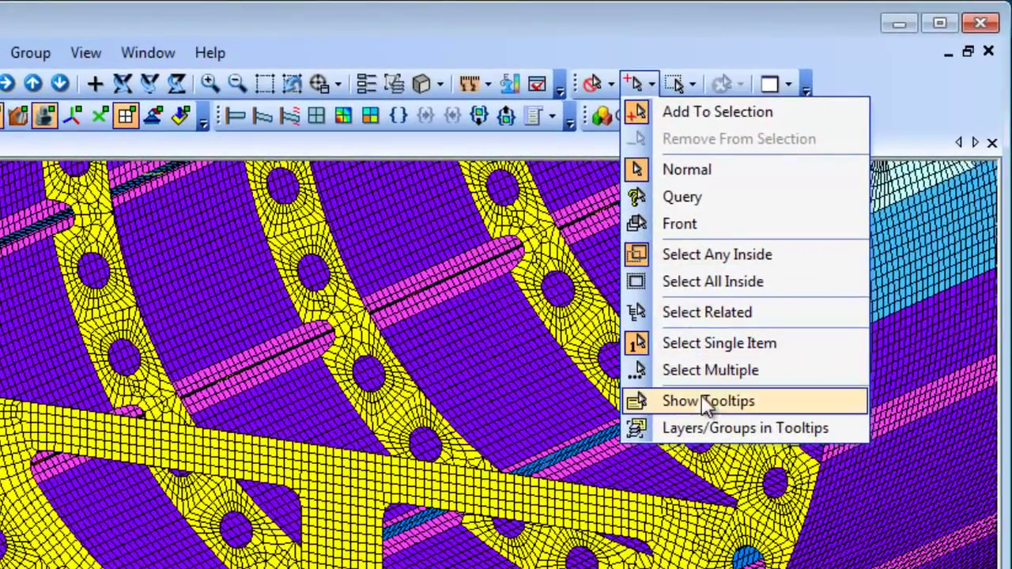
left_click(810, 324)
left_click(646, 84)
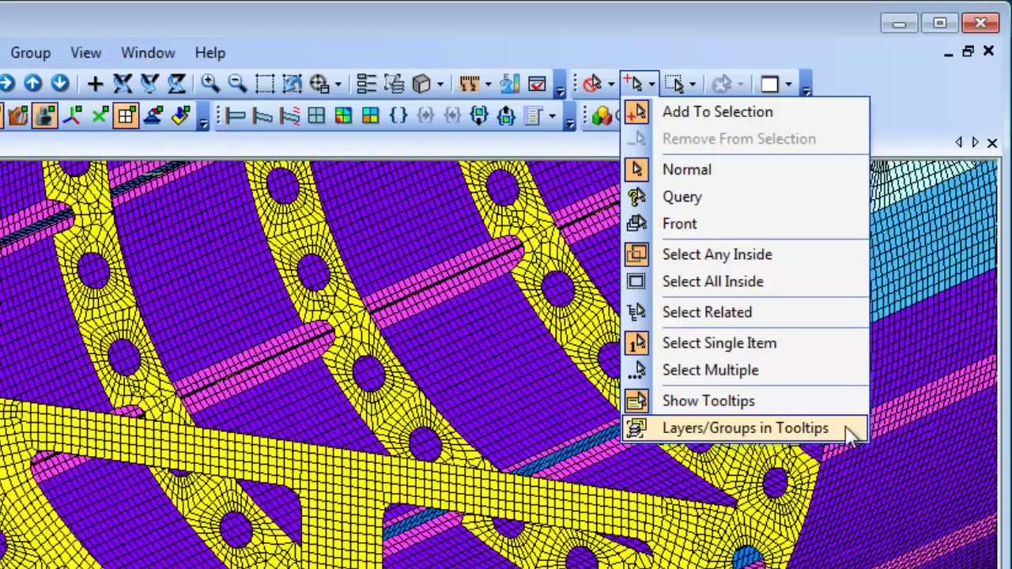
left_click(846, 429)
- Make Element the active selection type and point at an element of the fuselage to bring up its tooltip
left_click(611, 84)
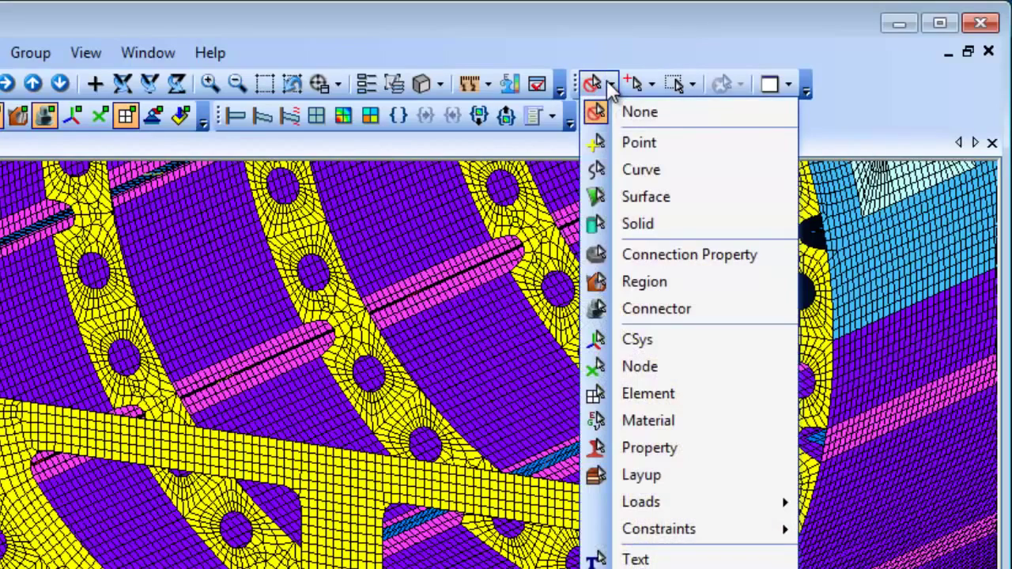
left_click(694, 393)
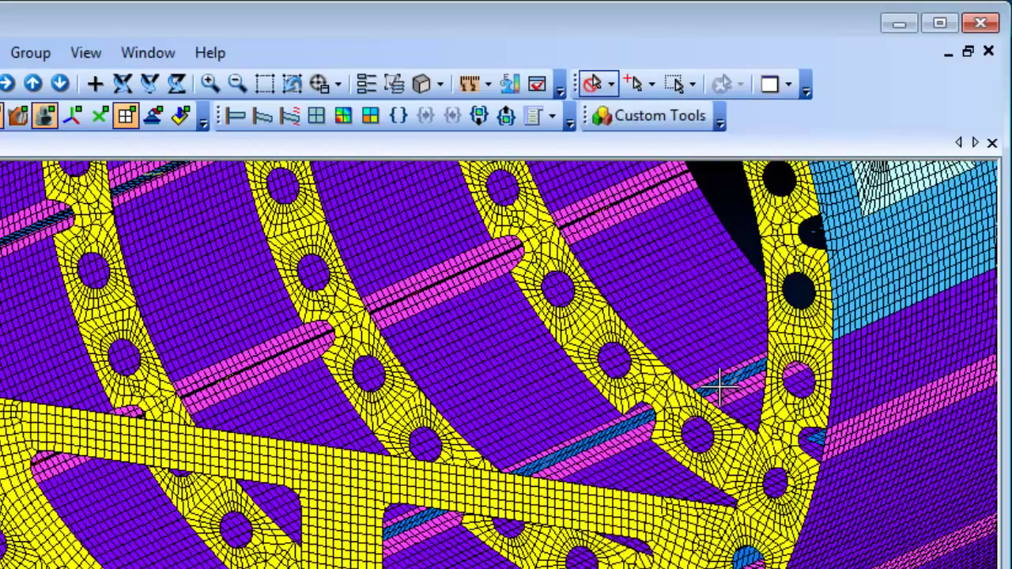
mouse_move(454, 369)
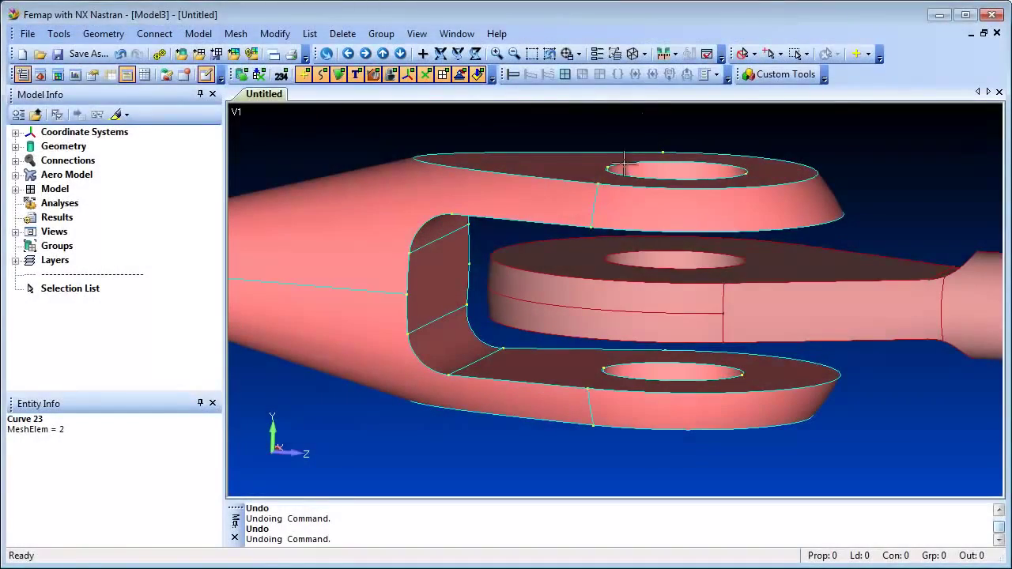
- Measure the minimum and maximum distances from the lug's upper flat surface to the facing inner surface of the fork's upper arm
left_click(675, 54)
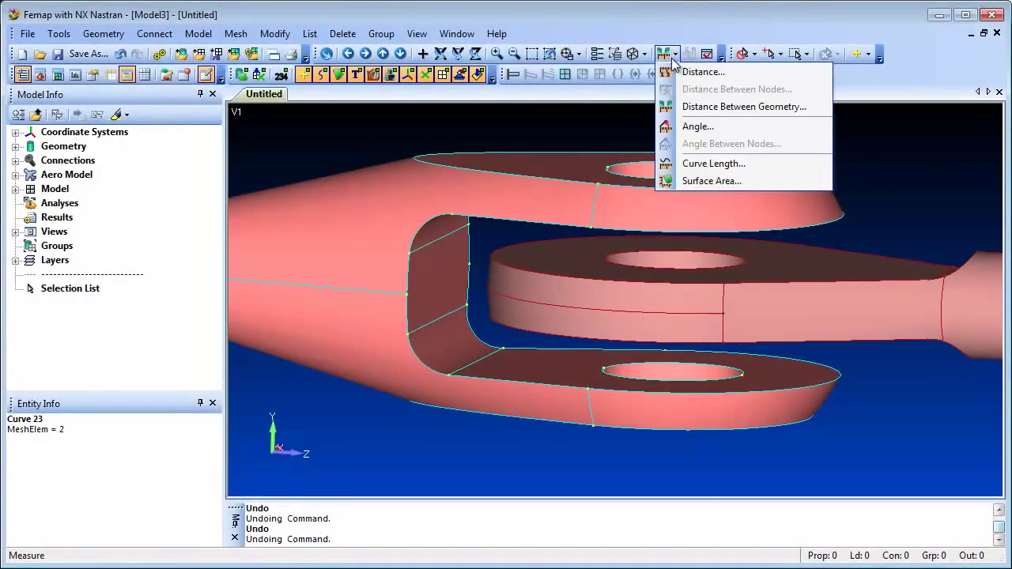
left_click(685, 104)
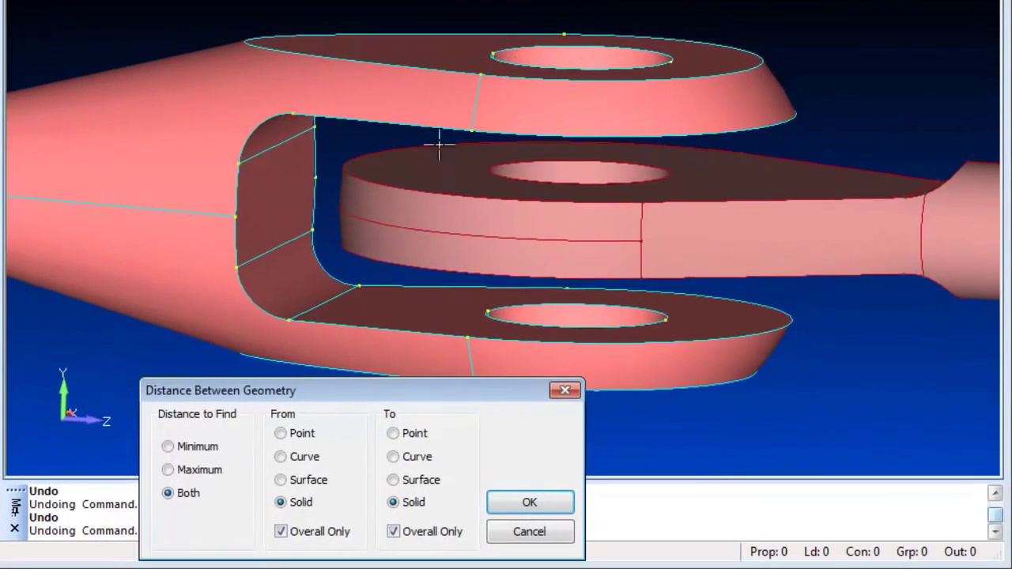
left_click(294, 482)
left_click(405, 484)
left_click(518, 507)
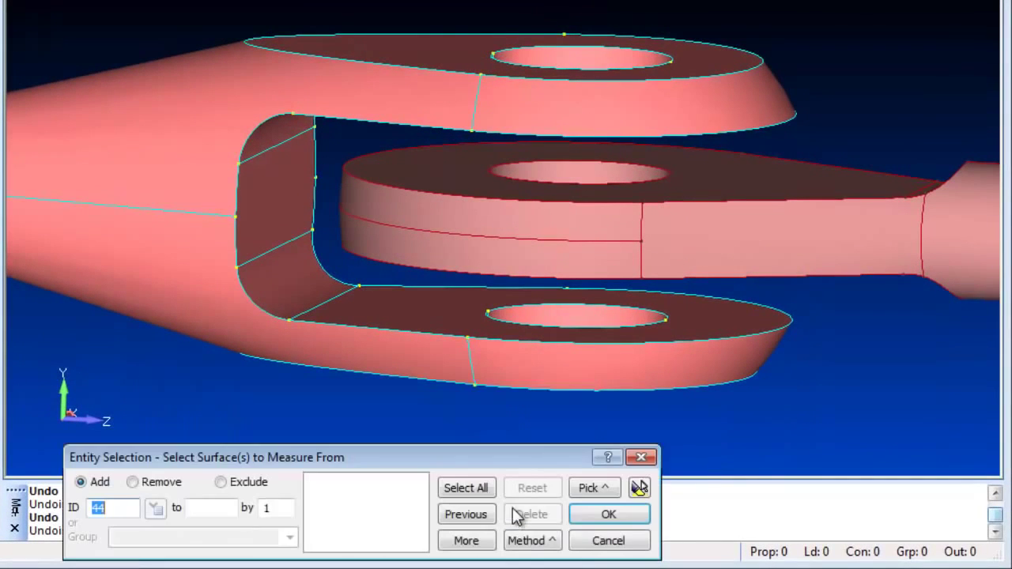
left_click(678, 192)
key("Return")
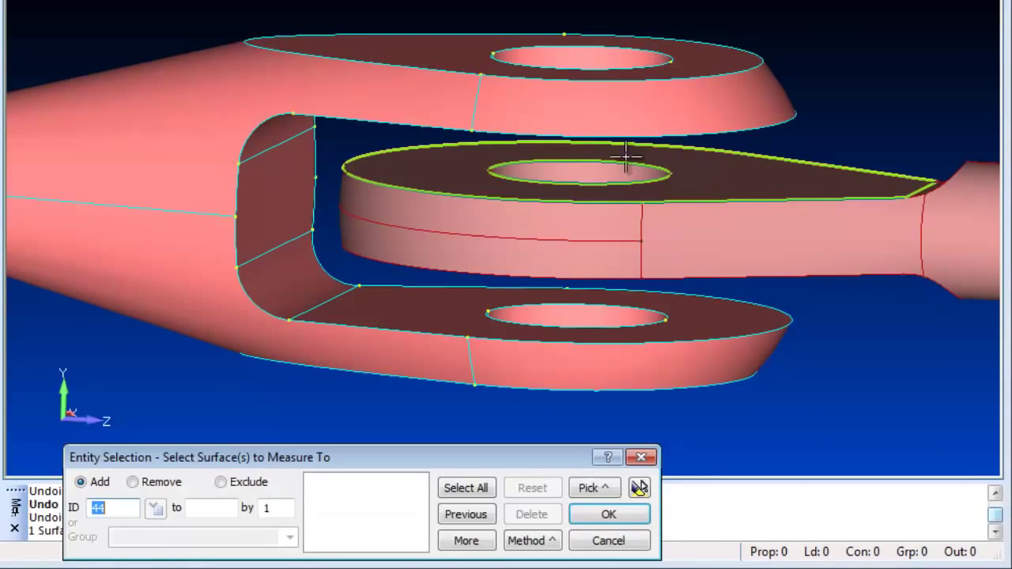
left_click(511, 114)
key("Return")
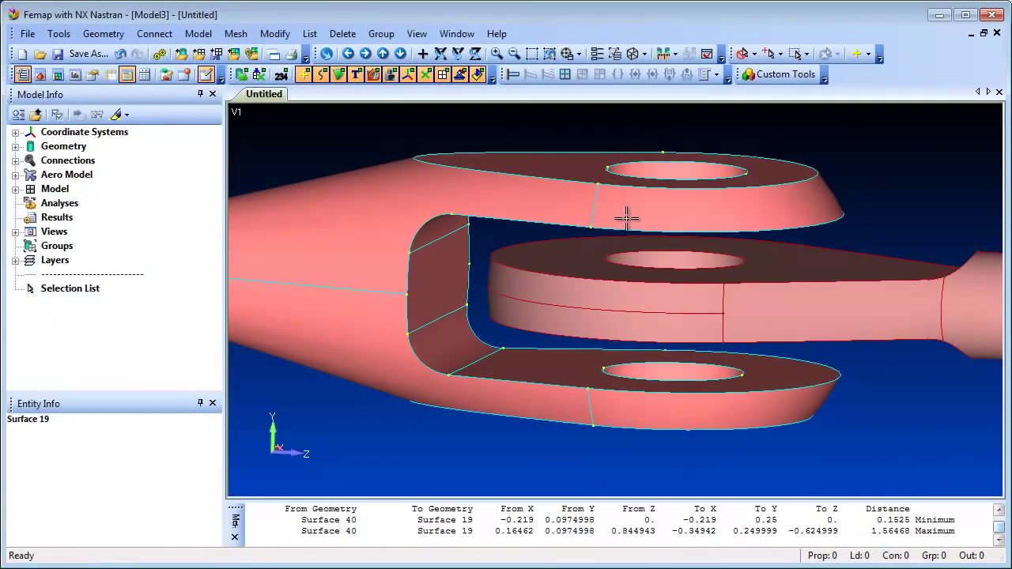
- Create a minimum-distance line between geometry, from the curve around the lug's rounded end to the surface inside the fork's slot
left_click(103, 34)
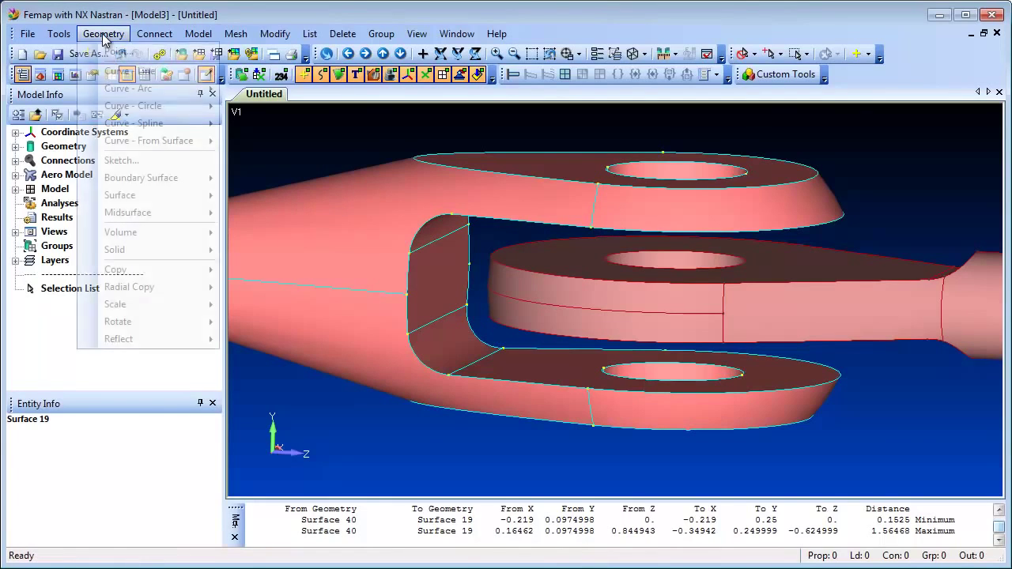
mouse_move(114, 71)
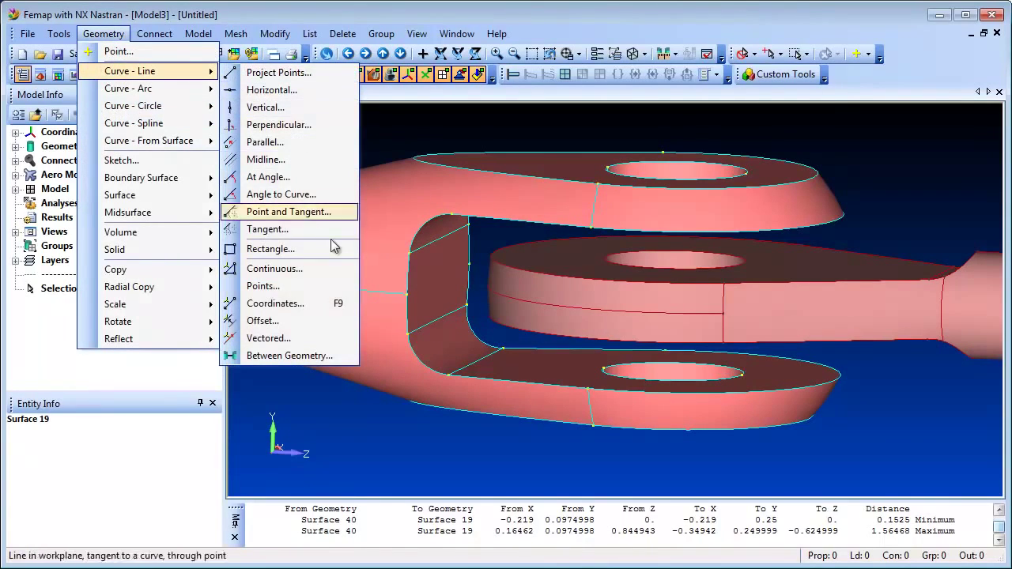
left_click(354, 355)
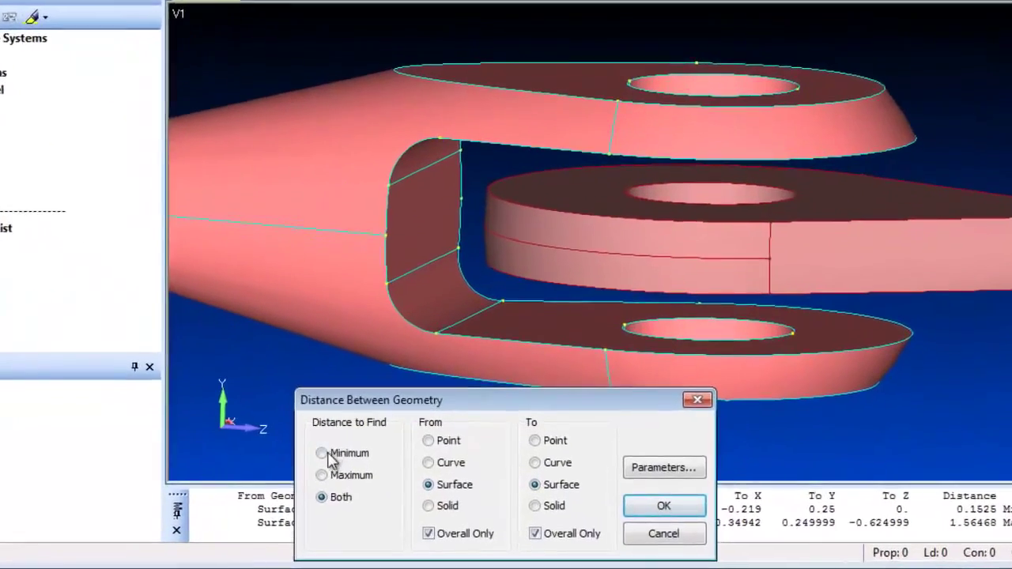
left_click(365, 475)
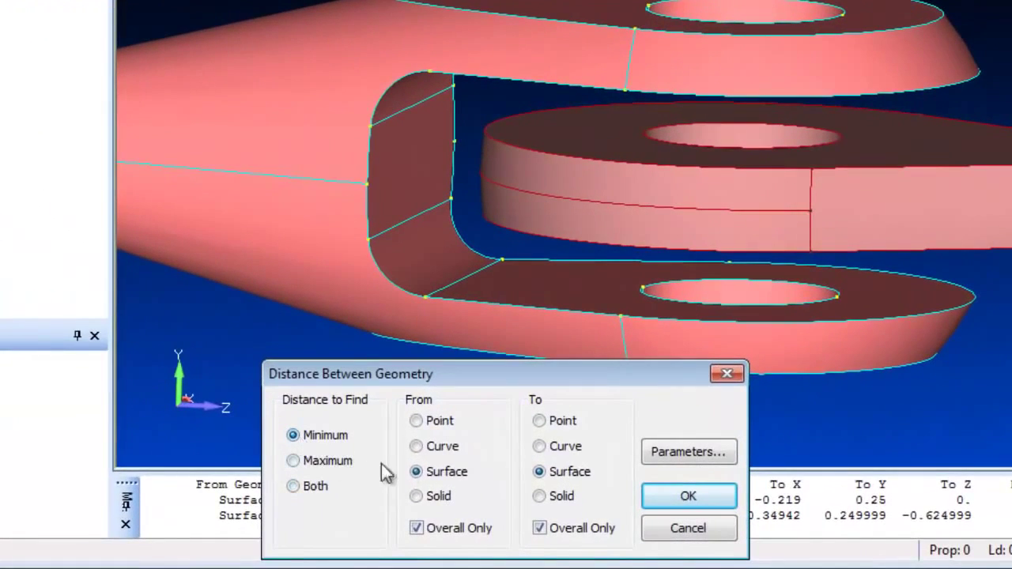
left_click(433, 448)
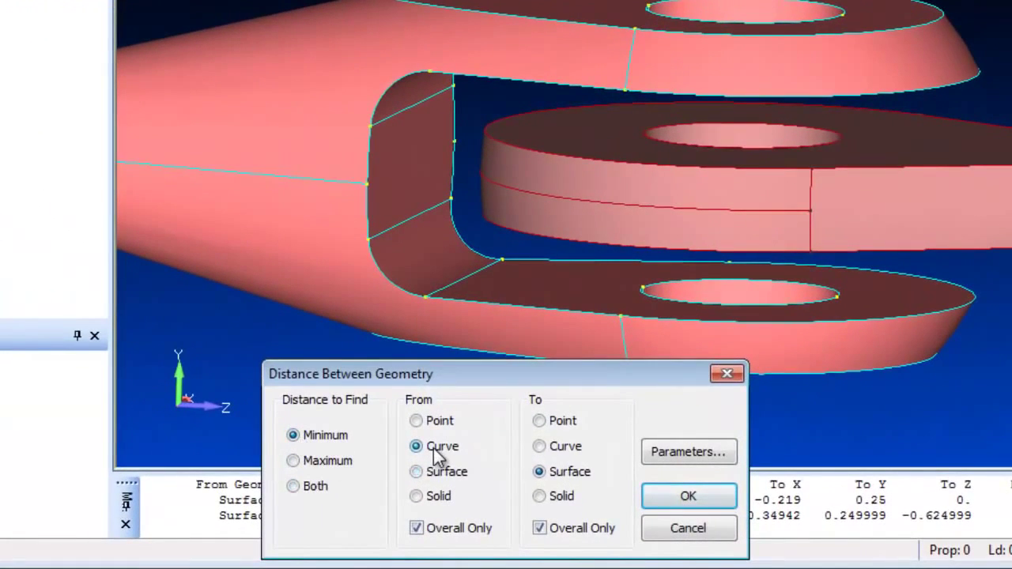
left_click(688, 496)
left_click(583, 205)
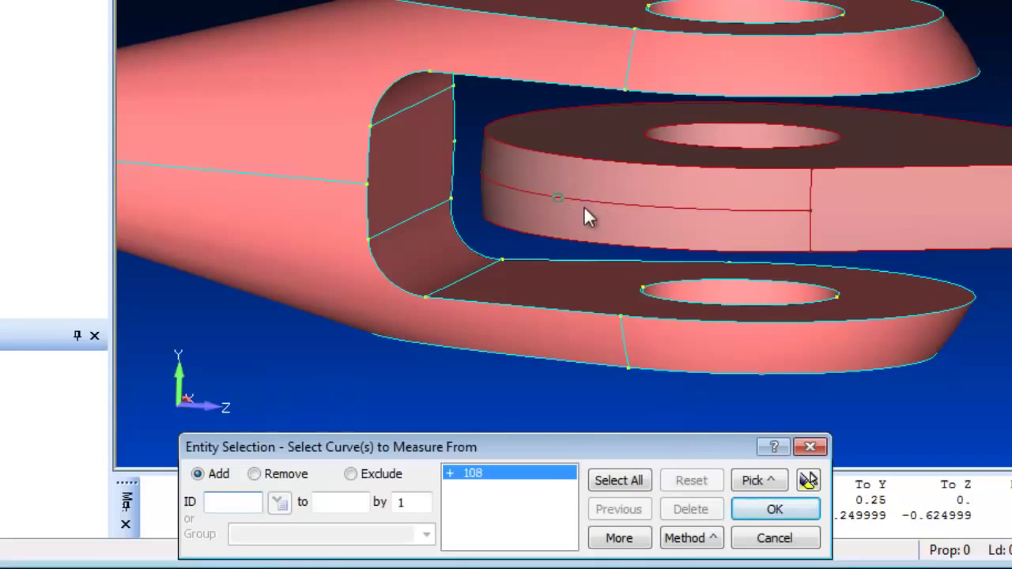
middle_click(586, 212)
left_click(429, 169)
middle_click(429, 168)
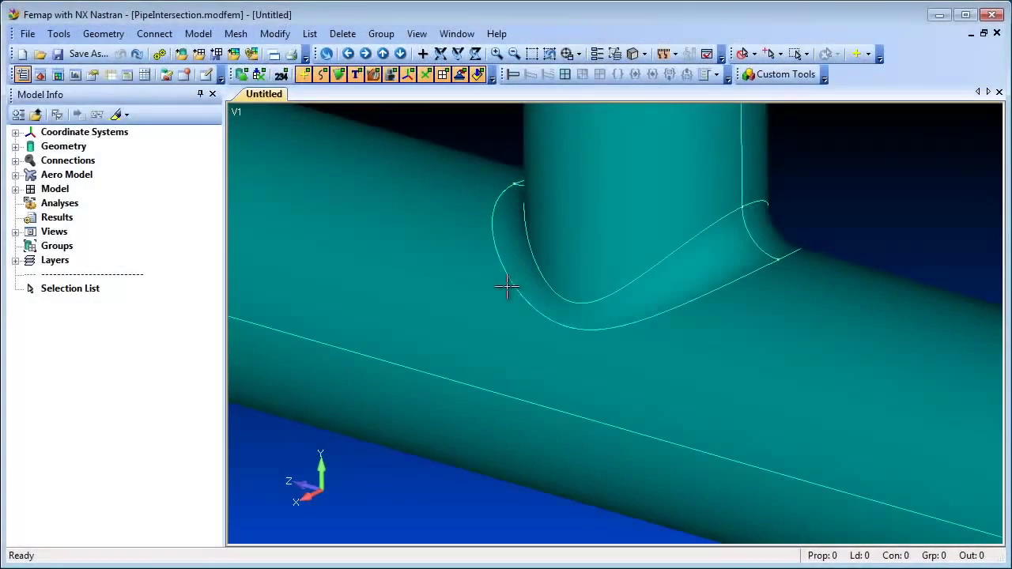
- Split the pipe surface with an Edge to Edge operation using Split at Closest, from the fillet's outer curve to the main pipe's lengthwise edge
left_click(41, 75)
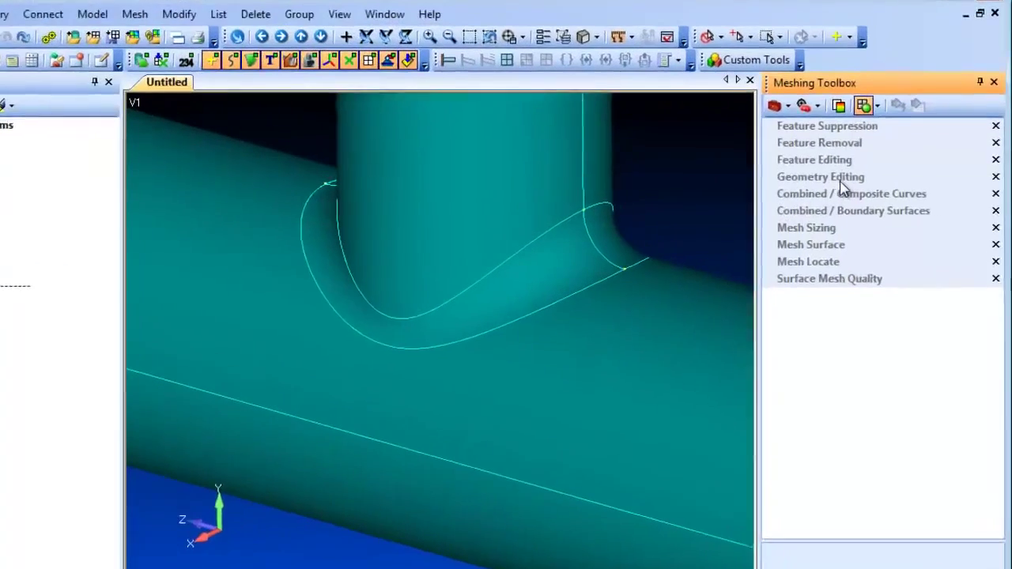
left_click(844, 178)
left_click(874, 272)
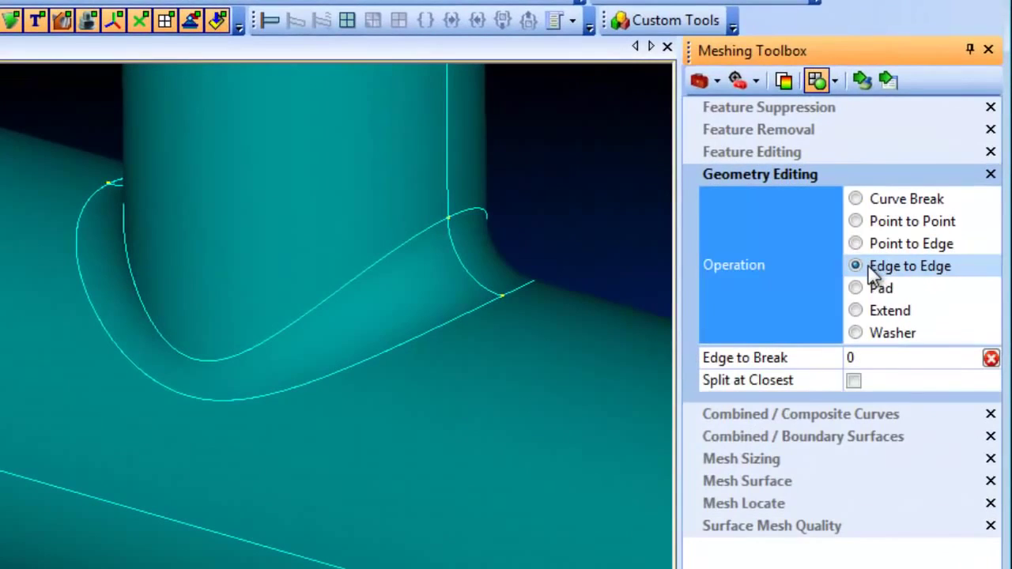
left_click(853, 382)
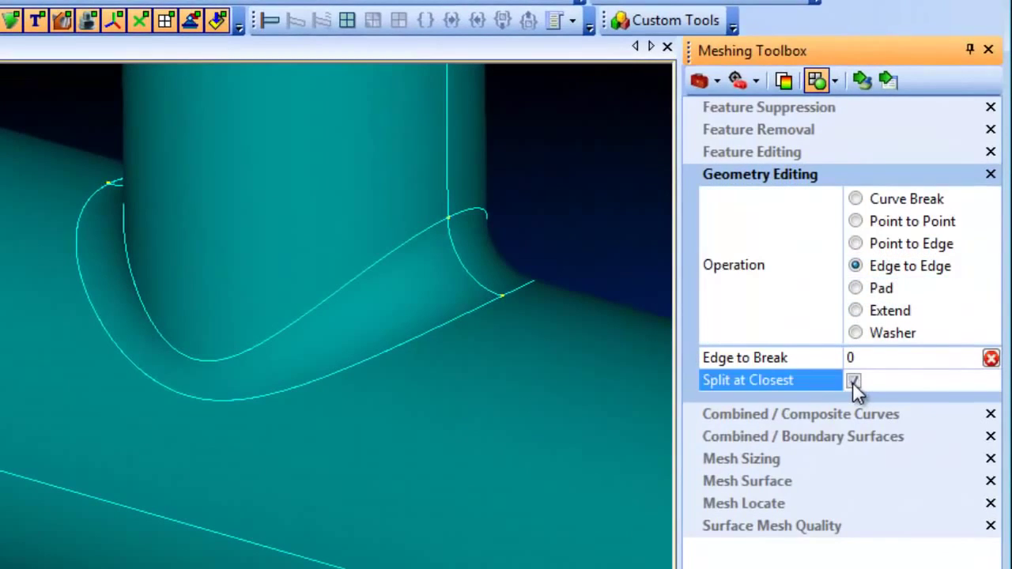
left_click(887, 80)
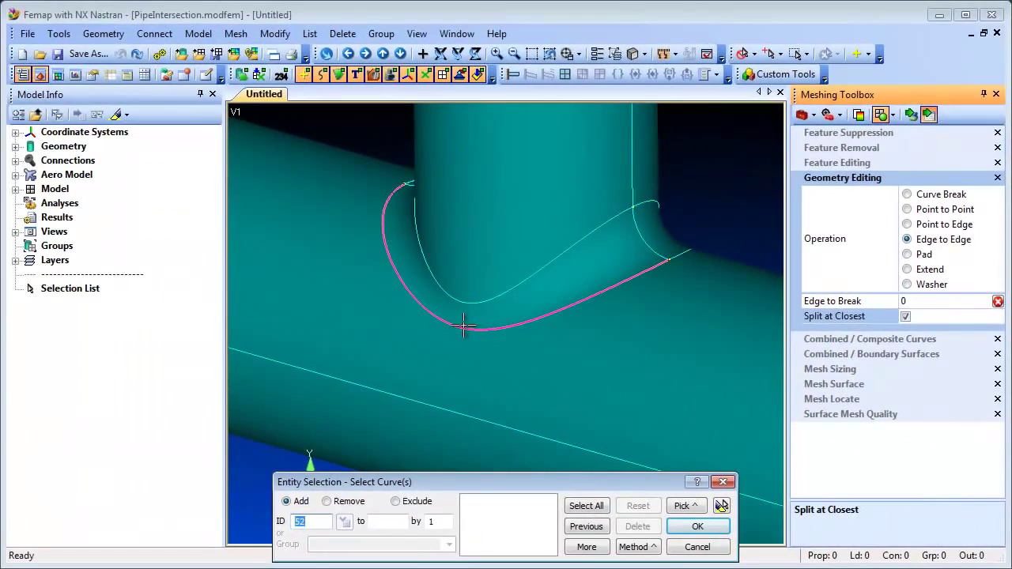
left_click(361, 352)
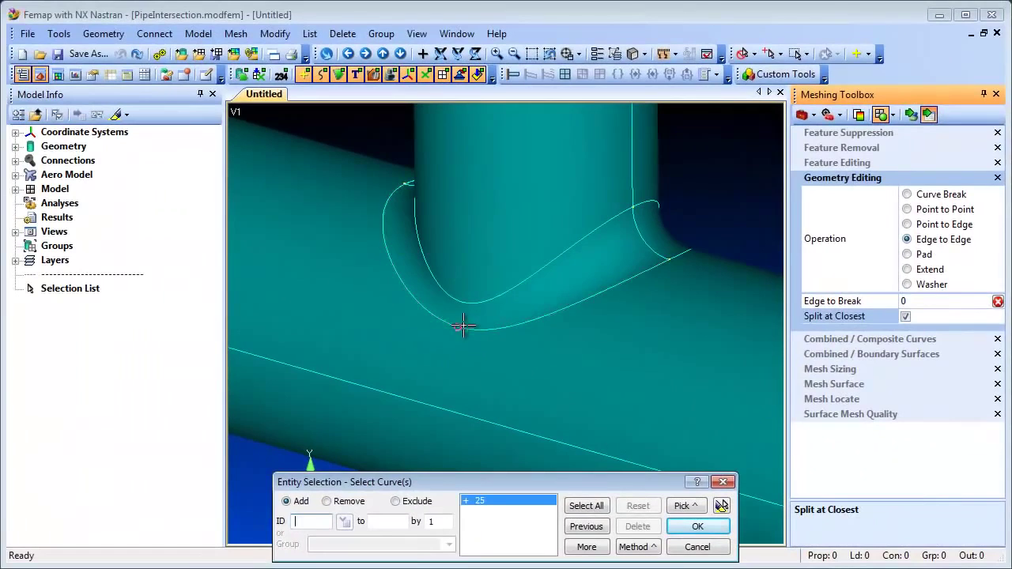
left_click(449, 406)
middle_click(449, 406)
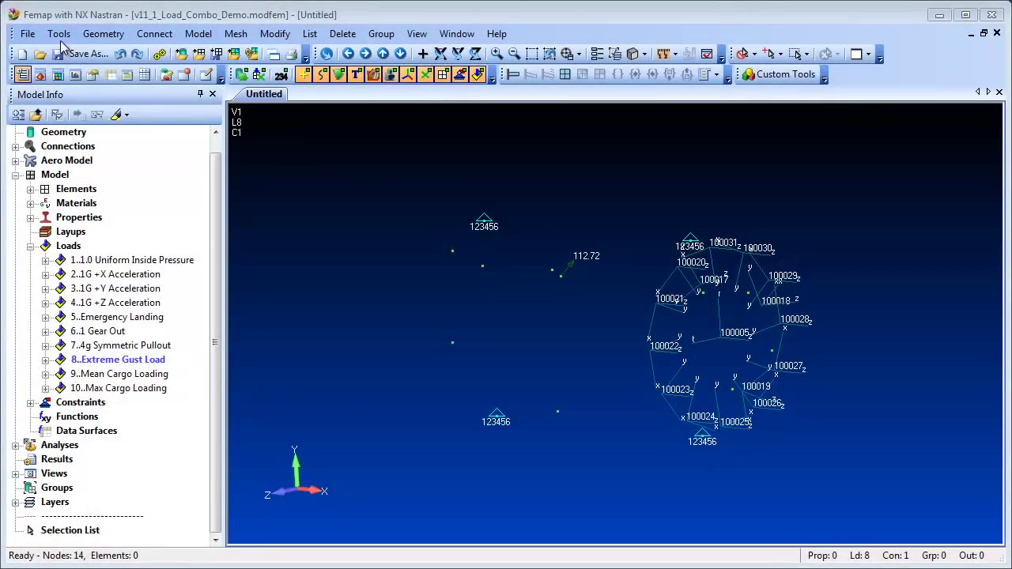
- Create a Load Set Combination data surface titled "Combo" in the Data Surface Editor, using all load sets
left_click(59, 33)
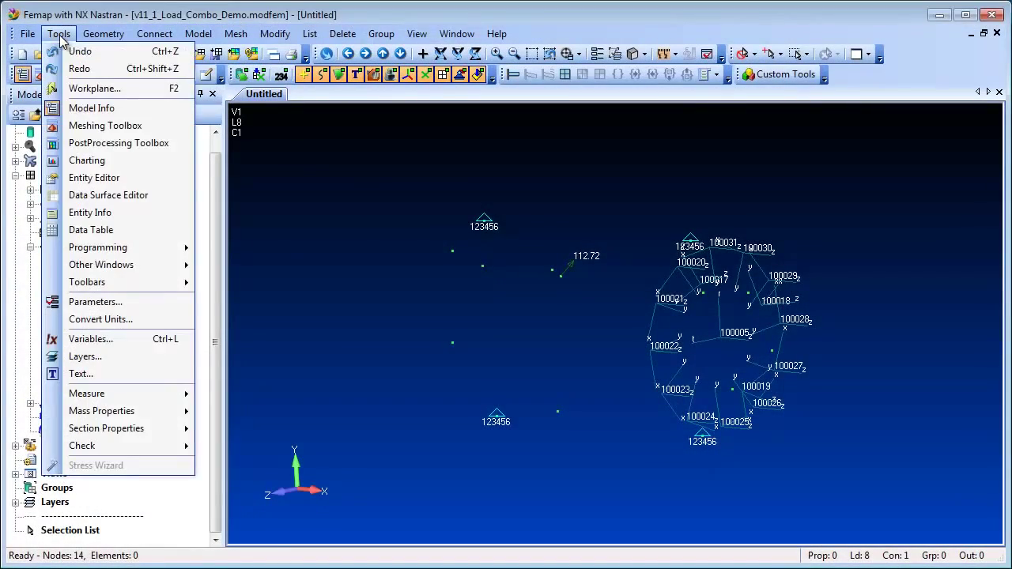
left_click(172, 194)
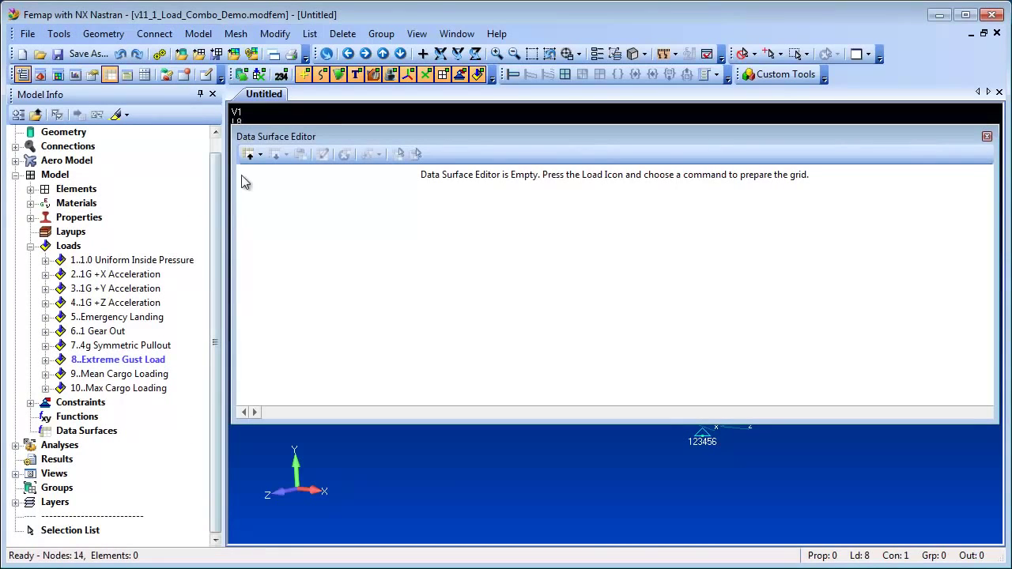
left_click(260, 155)
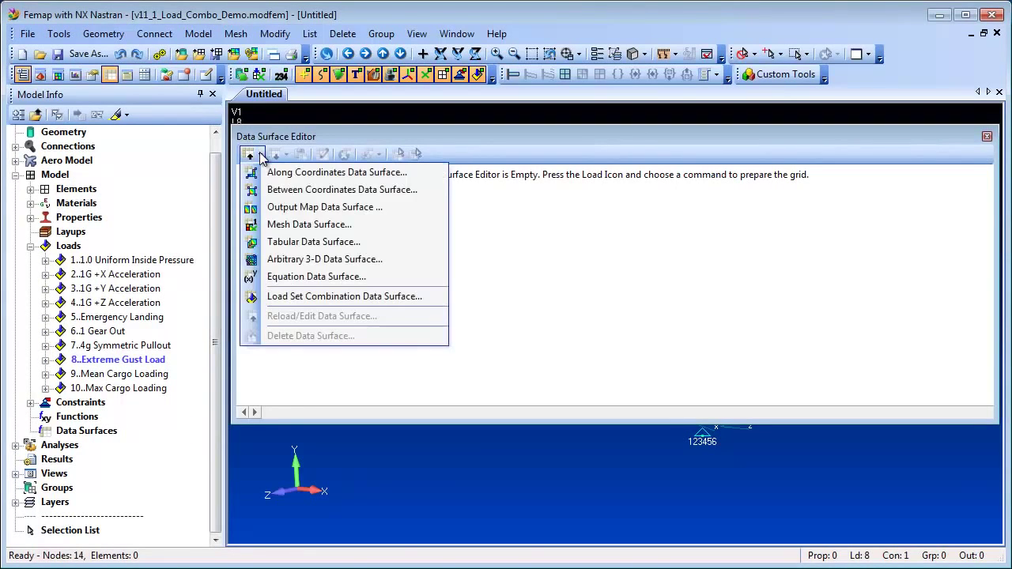
left_click(378, 296)
key("Tab")
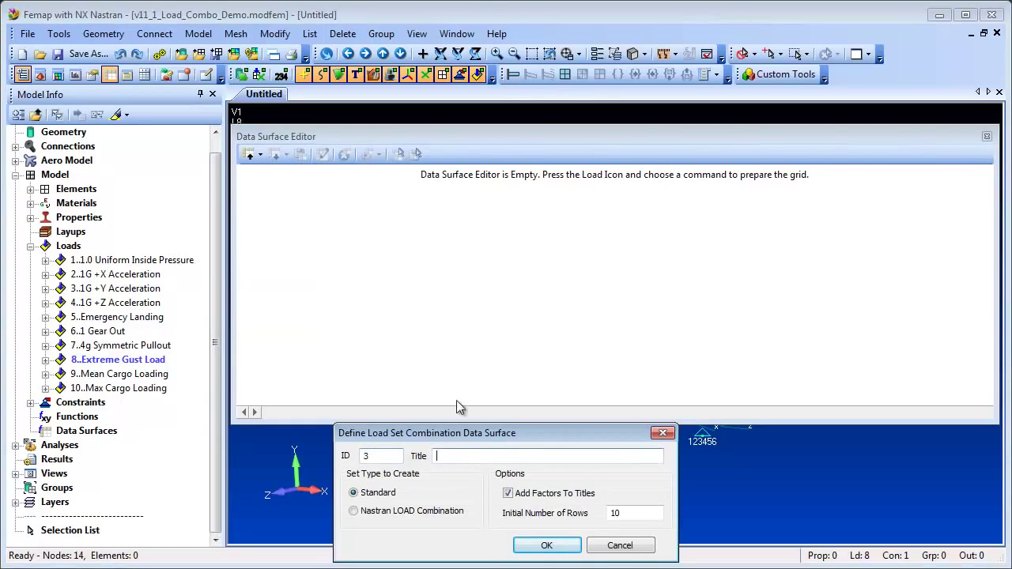
type("Combo")
left_click(546, 545)
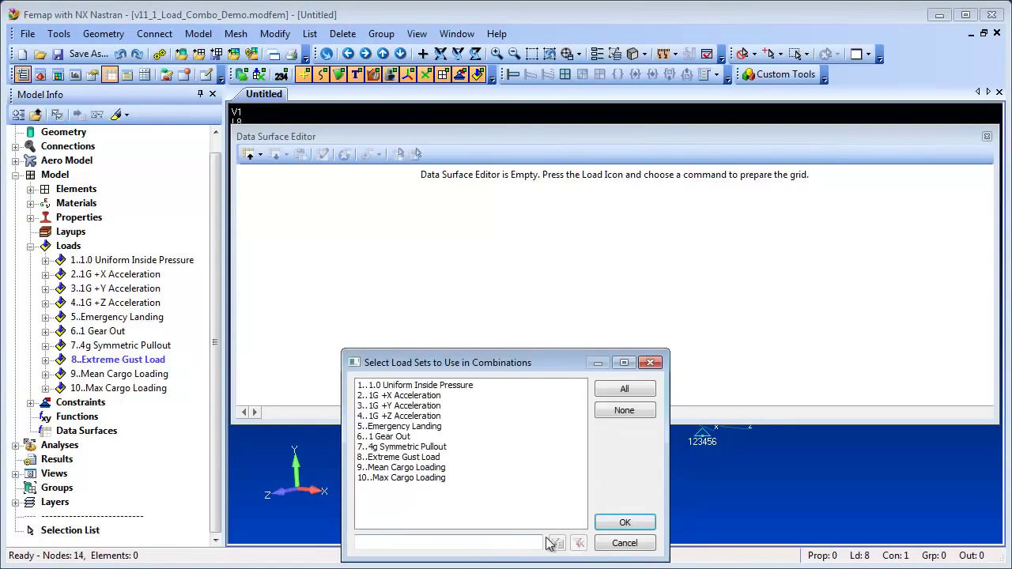
left_click(632, 390)
left_click(623, 522)
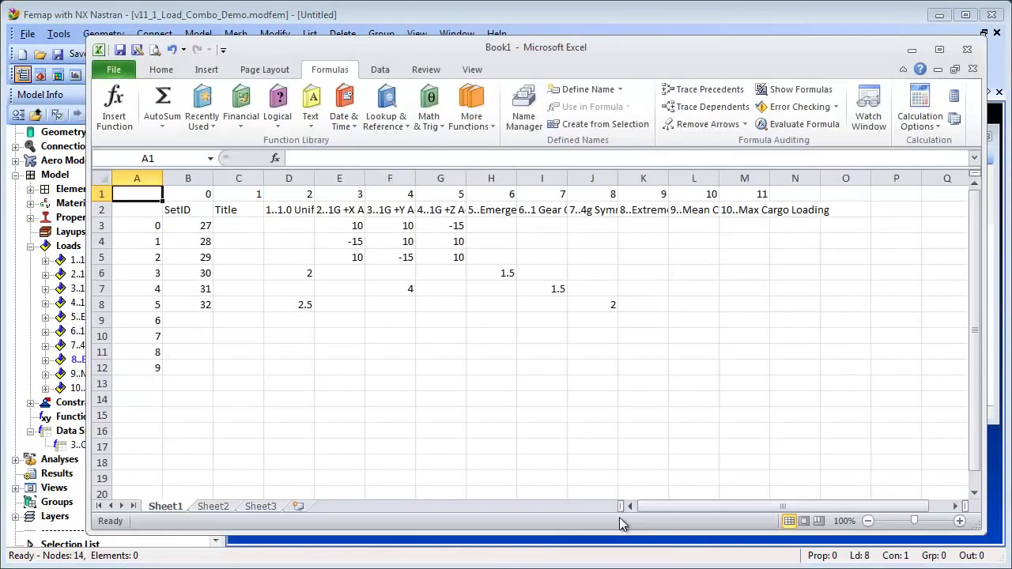
- Copy cells B3:J8 from the Excel sheet and paste them into Femap's Combo table, starting at row 0 of the SetID column
left_click_drag(208, 227, 586, 304)
key("ctrl+c")
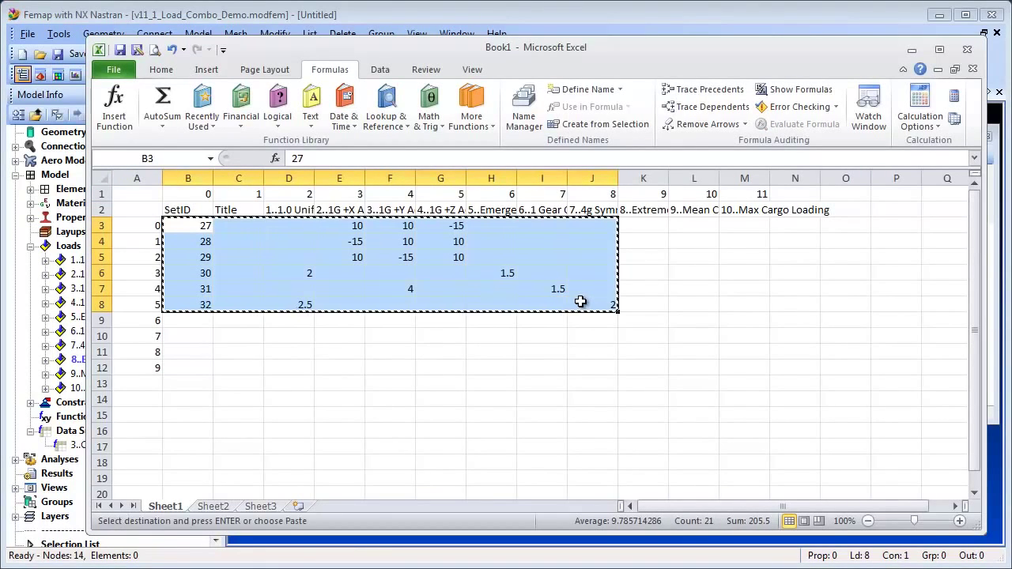
key("alt+Tab")
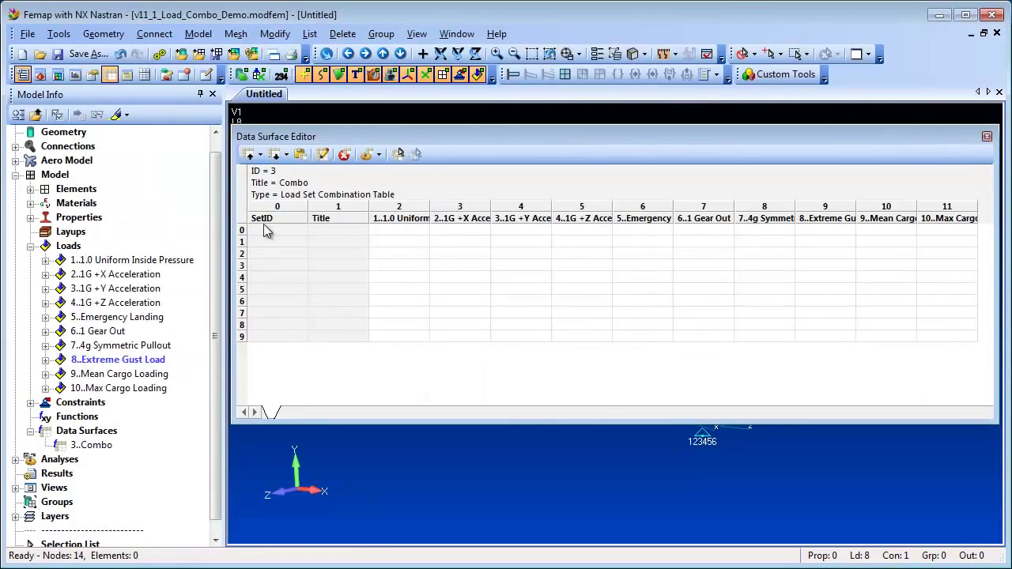
right_click(266, 231)
left_click(337, 254)
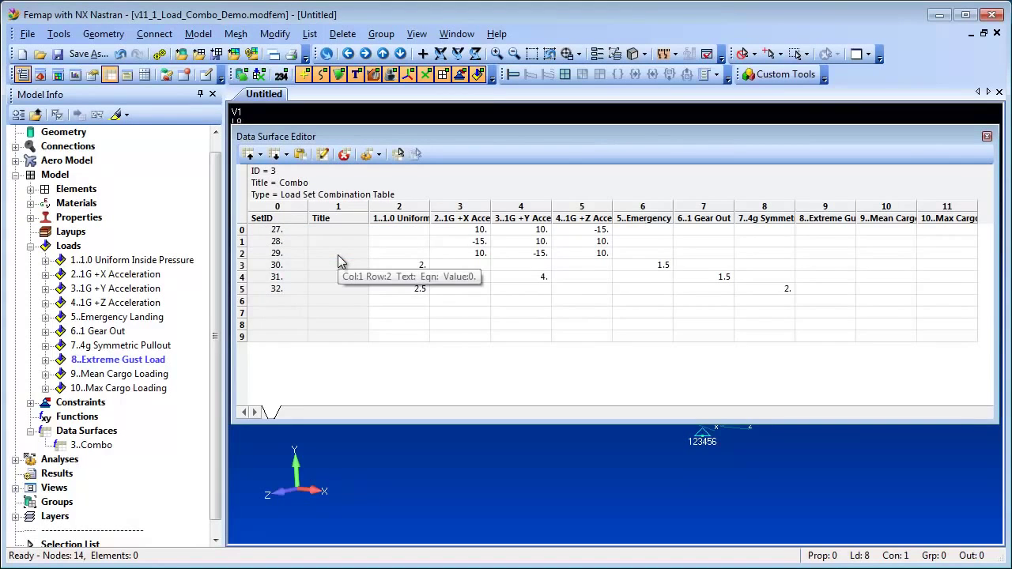
- Sum the forces of the combination in row 2 of the Combo table and create the combined load sets from the table
left_click(242, 257)
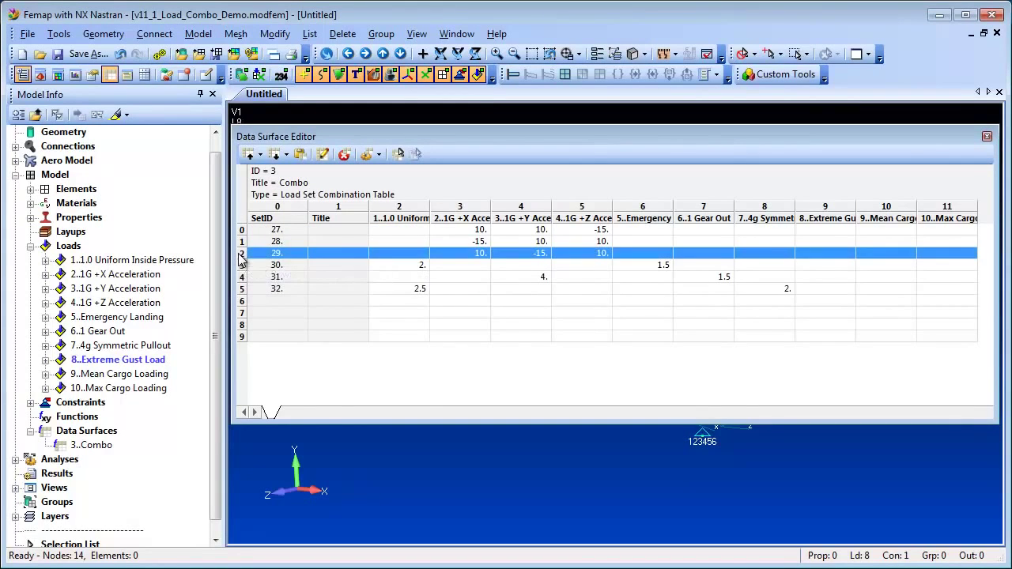
right_click(242, 258)
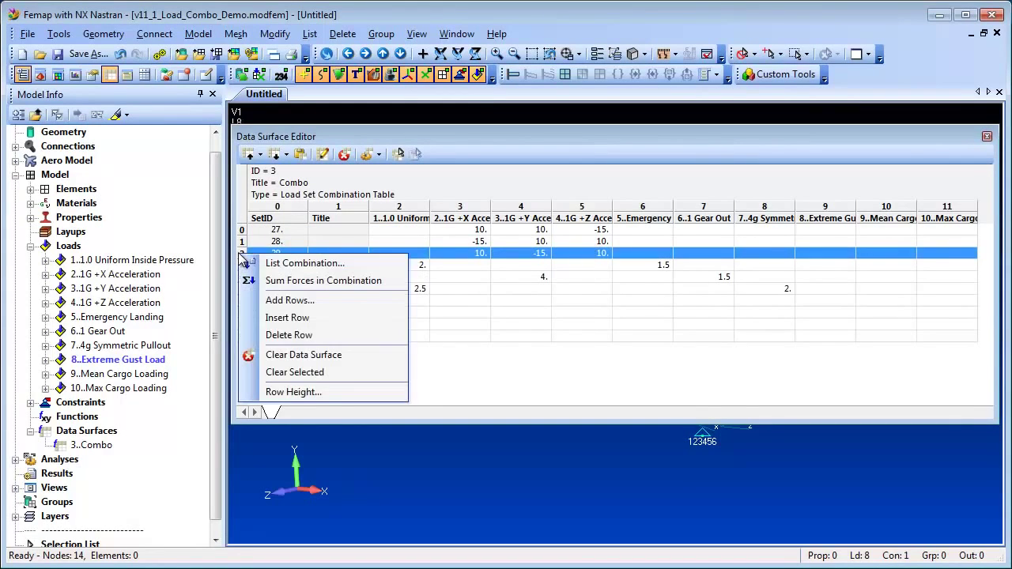
left_click(351, 281)
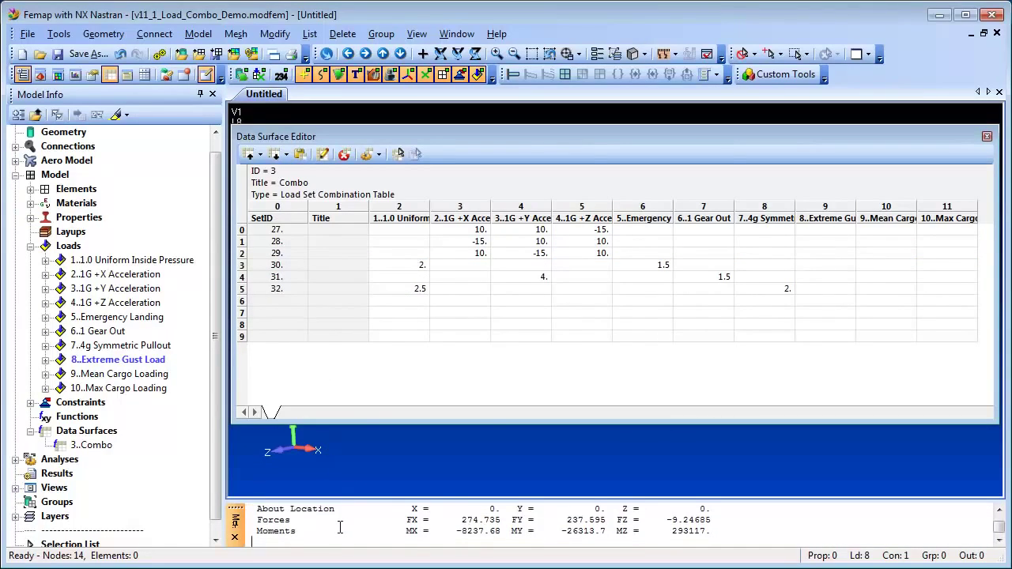
right_click(336, 360)
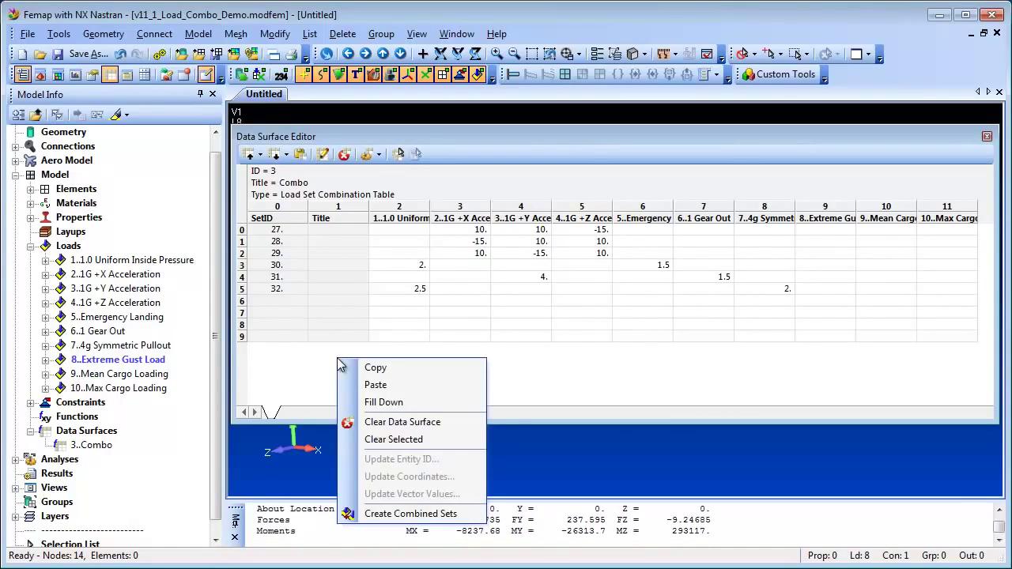
left_click(406, 513)
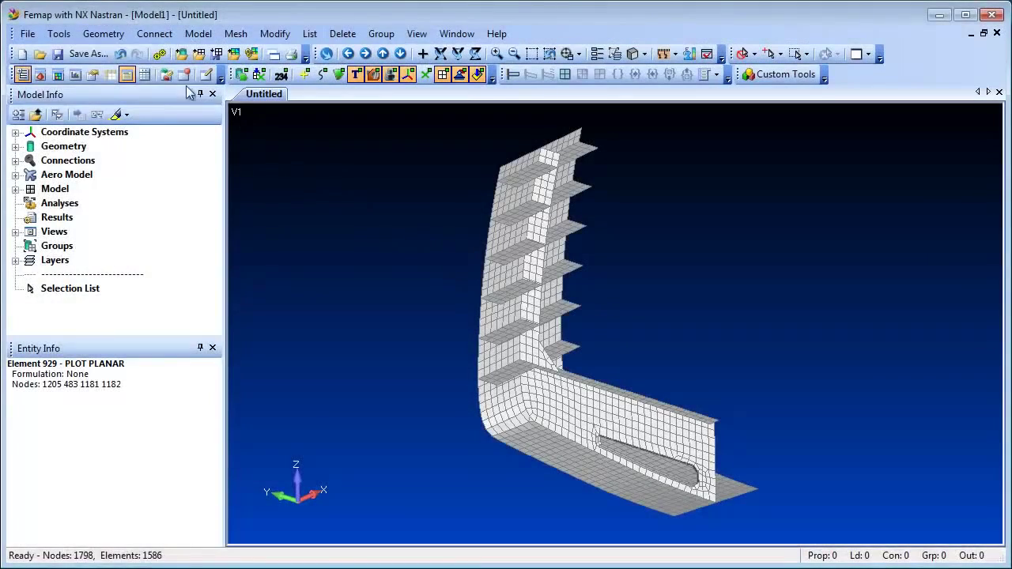
- Open the coincident nodes check for all nodes, enable Merge Across Output CSys, and leave without merging
left_click(63, 38)
mouse_move(85, 447)
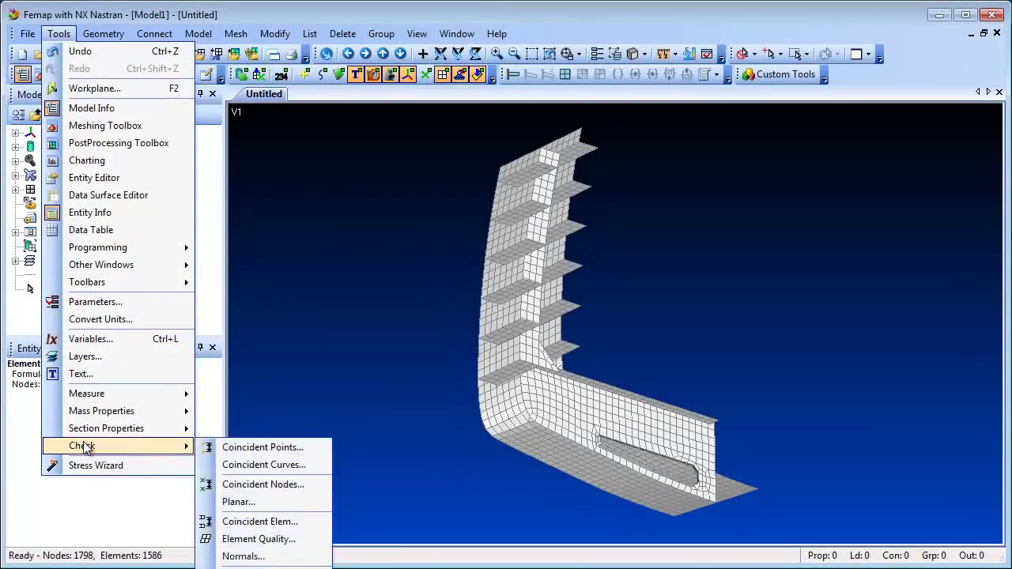
left_click(272, 485)
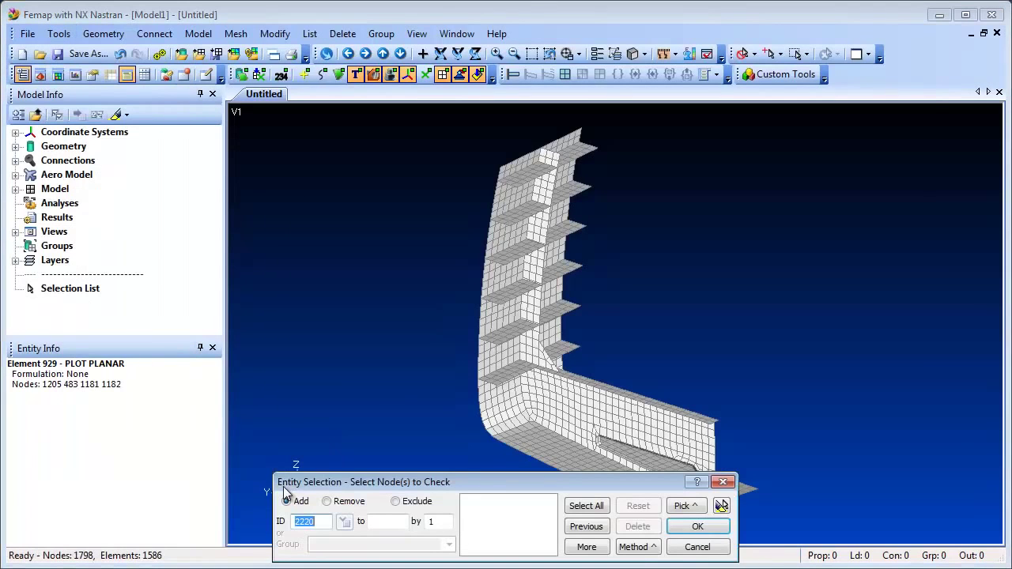
left_click(597, 510)
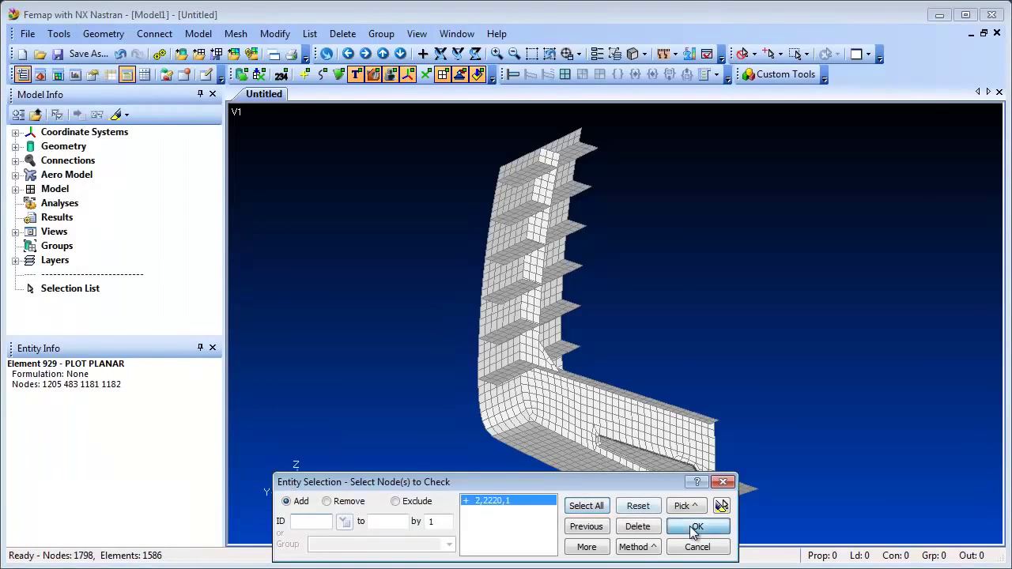
left_click(696, 528)
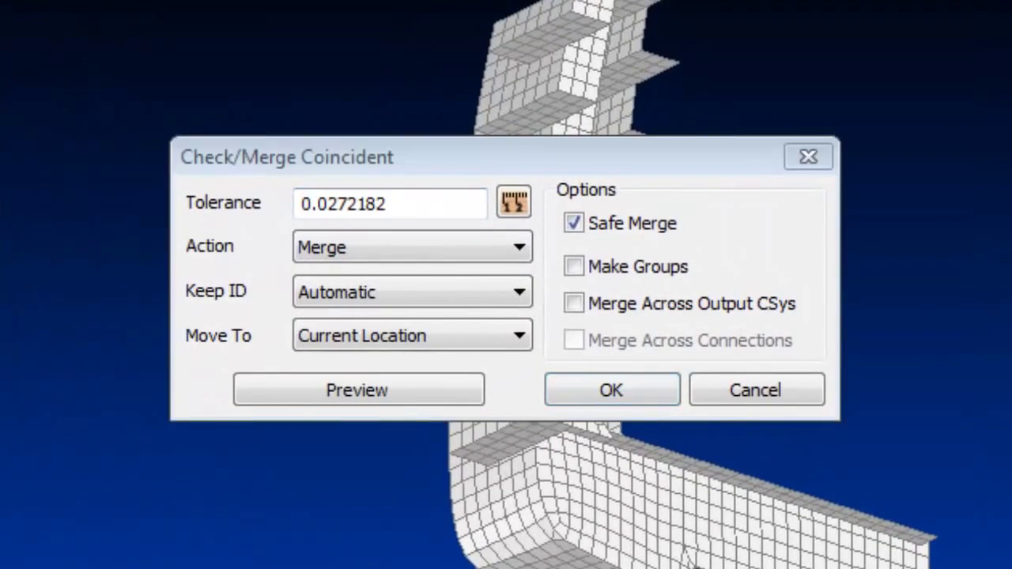
left_click(574, 300)
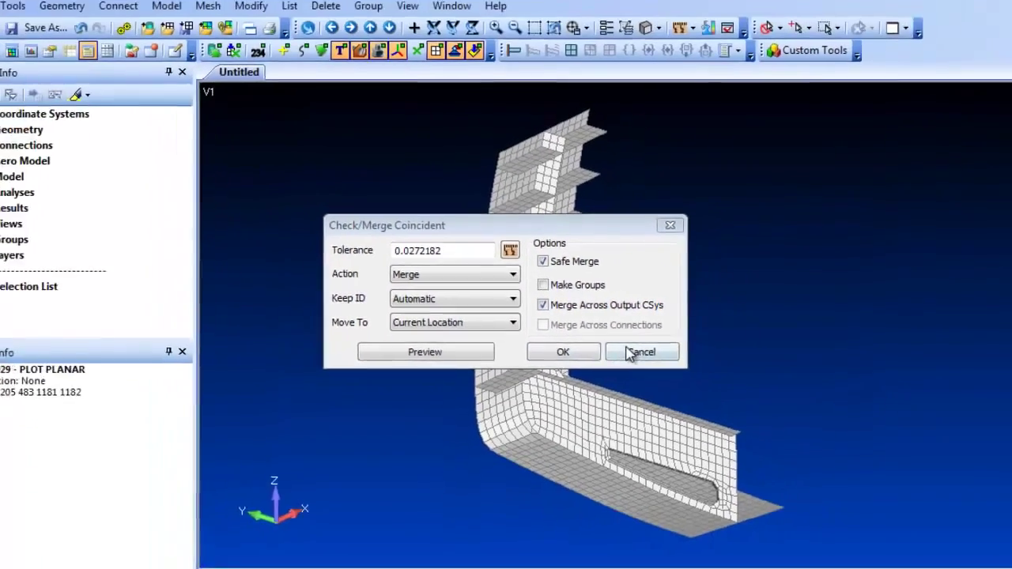
left_click(640, 352)
- Examine the Sum Forces options for location 0, 0, 0 in Basic Rectangular without running the summation
left_click(12, 7)
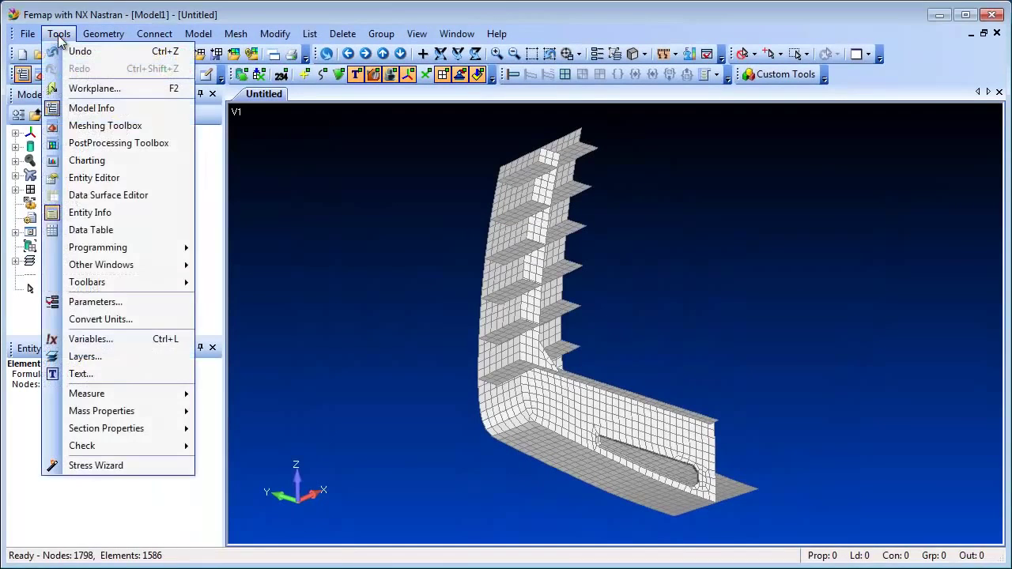
mouse_move(84, 445)
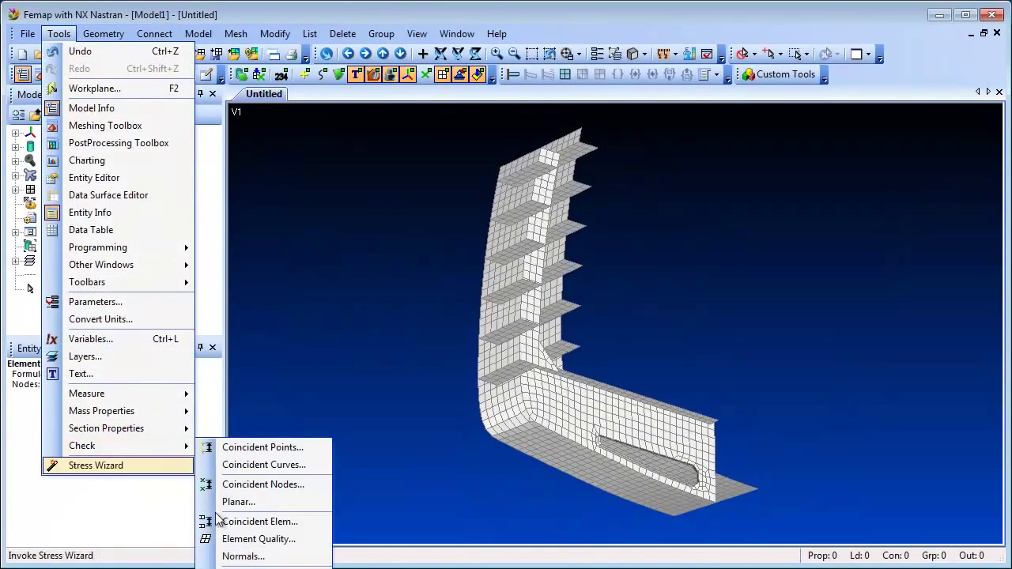
left_click(247, 568)
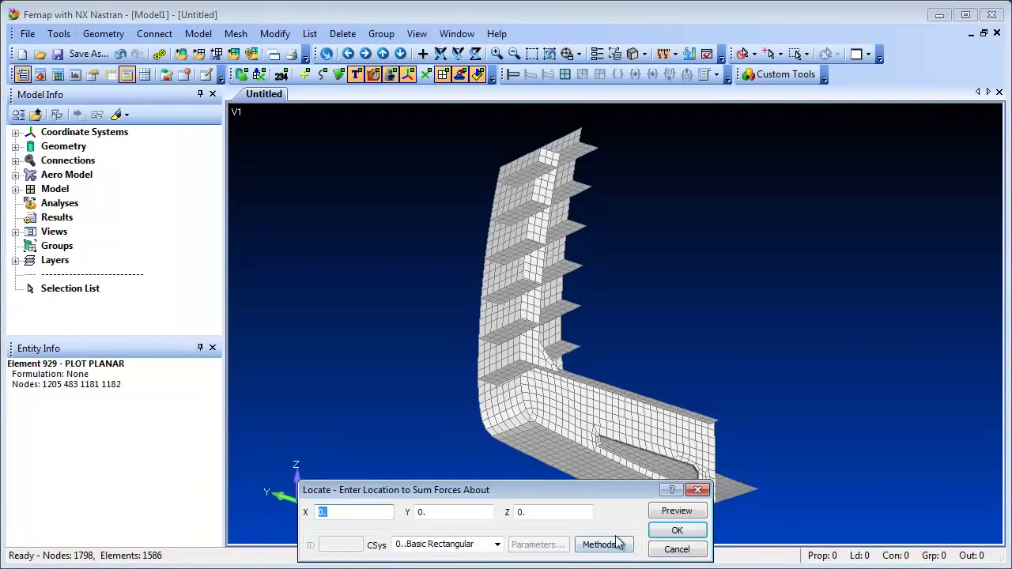
left_click(667, 528)
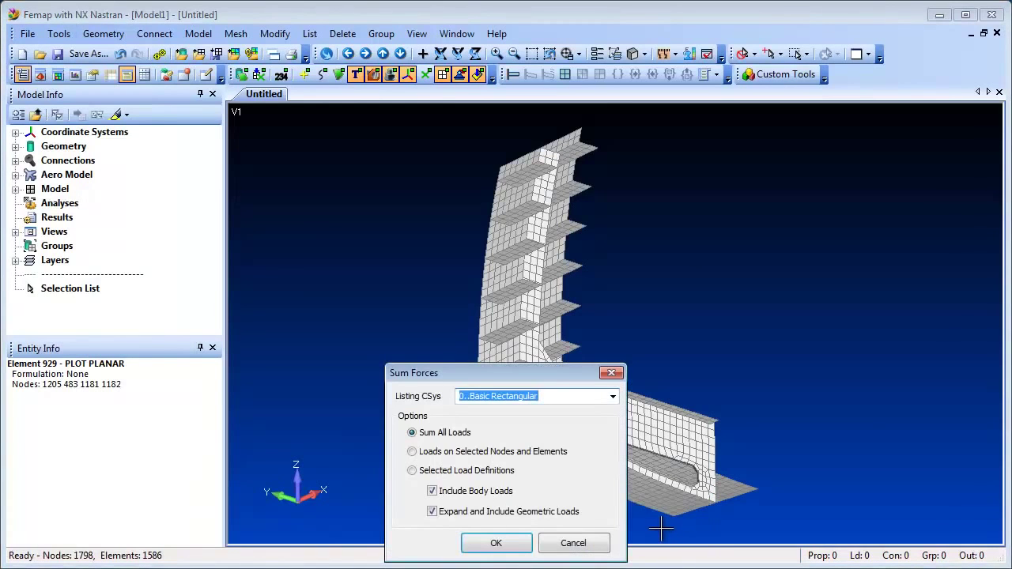
left_click_drag(573, 378, 624, 223)
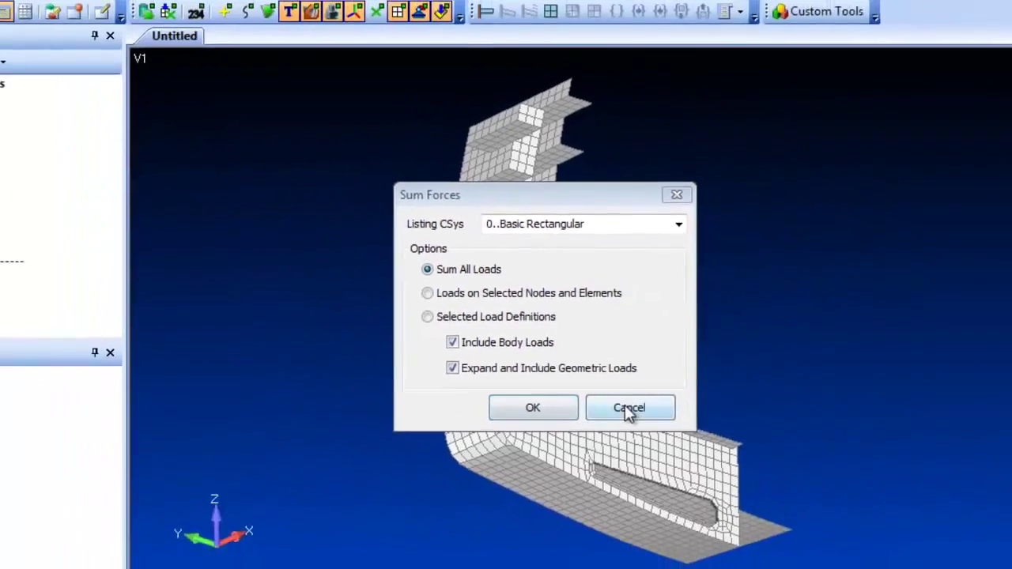
left_click(632, 446)
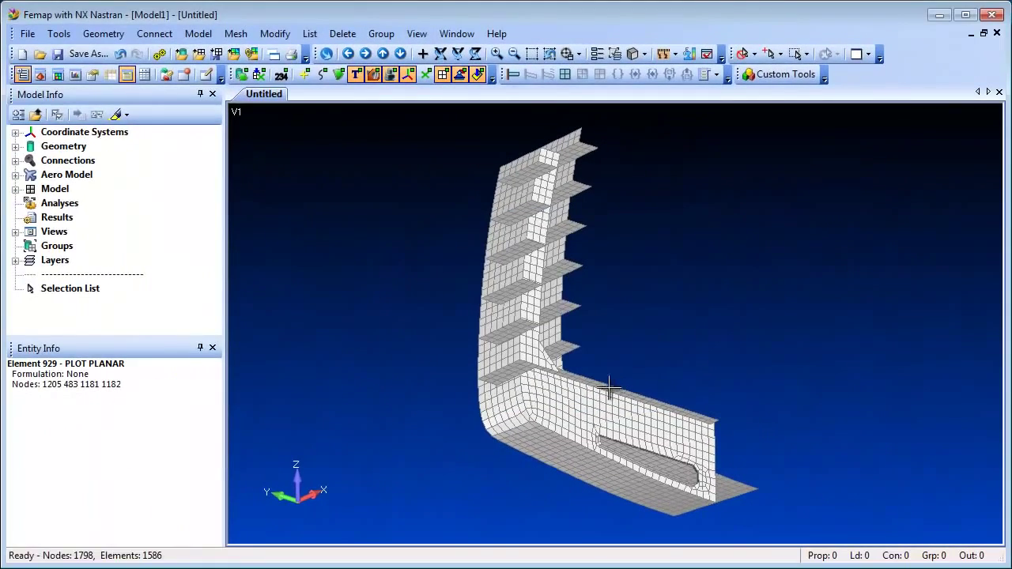
- Start an Element Quality check on all elements and examine its options
left_click(58, 33)
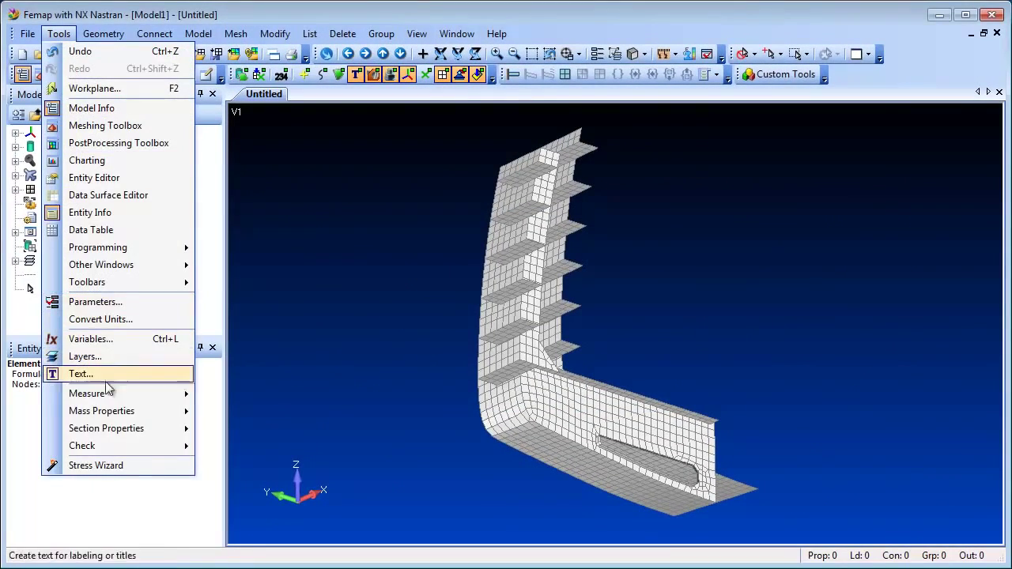
mouse_move(176, 446)
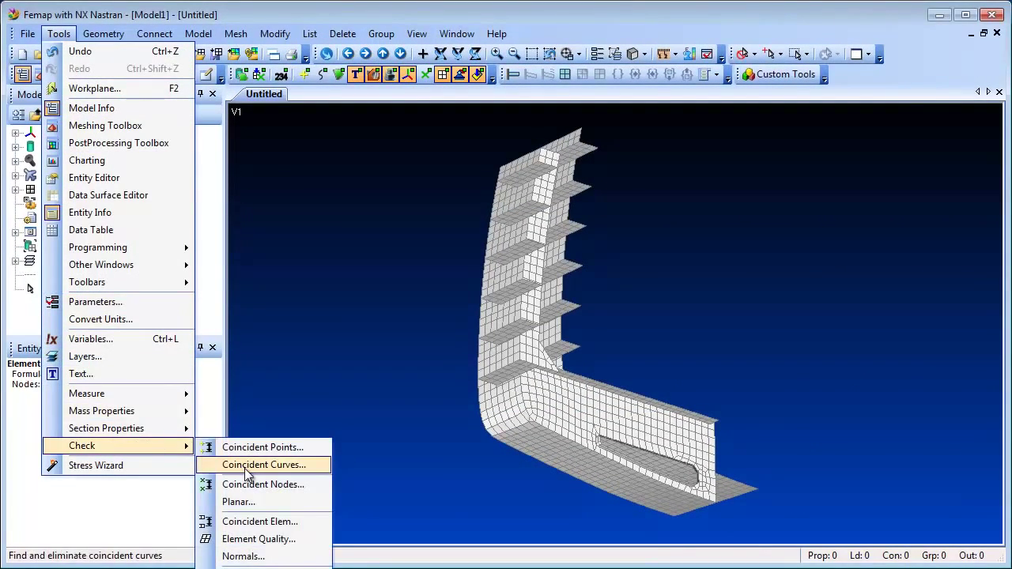
left_click(267, 540)
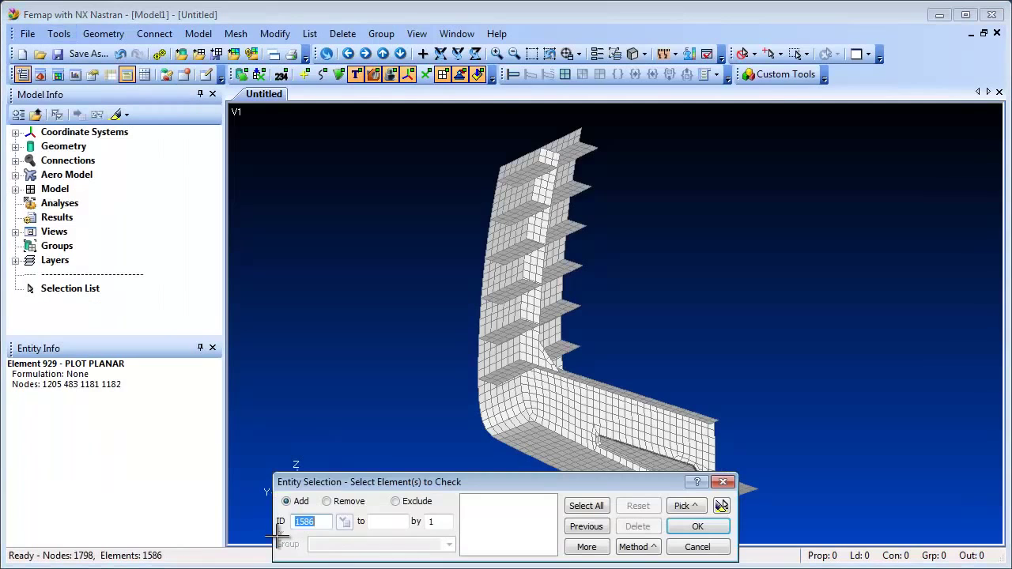
left_click(582, 508)
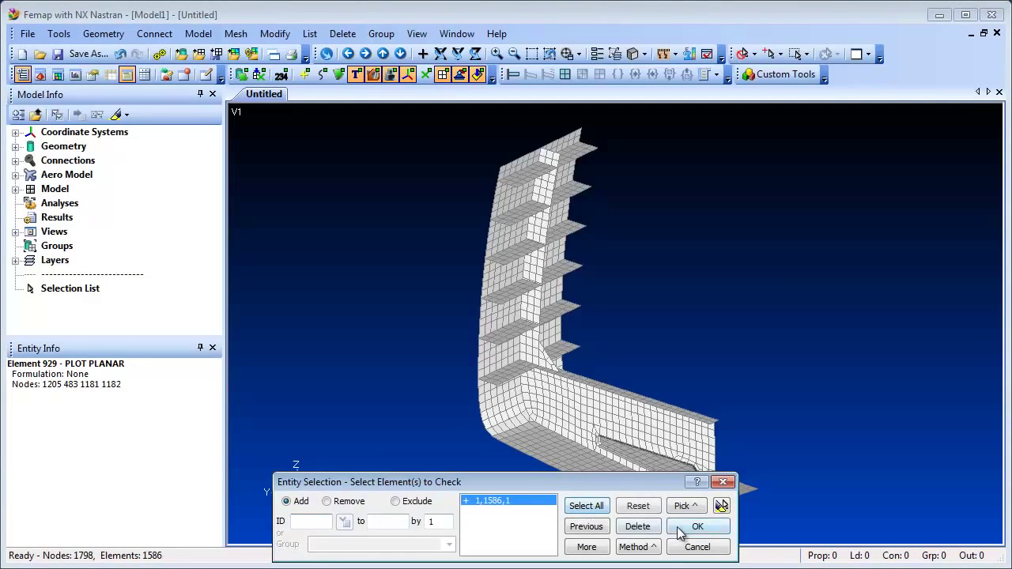
left_click(695, 526)
left_click_drag(890, 79, 654, 98)
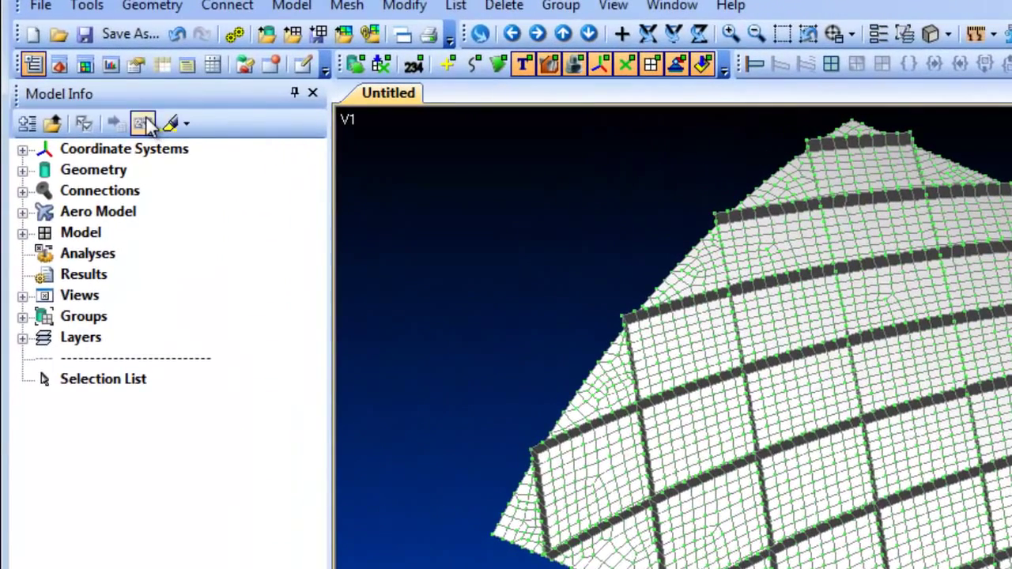
- Turn on the display of entity counts in the Model Info tree
left_click(144, 124)
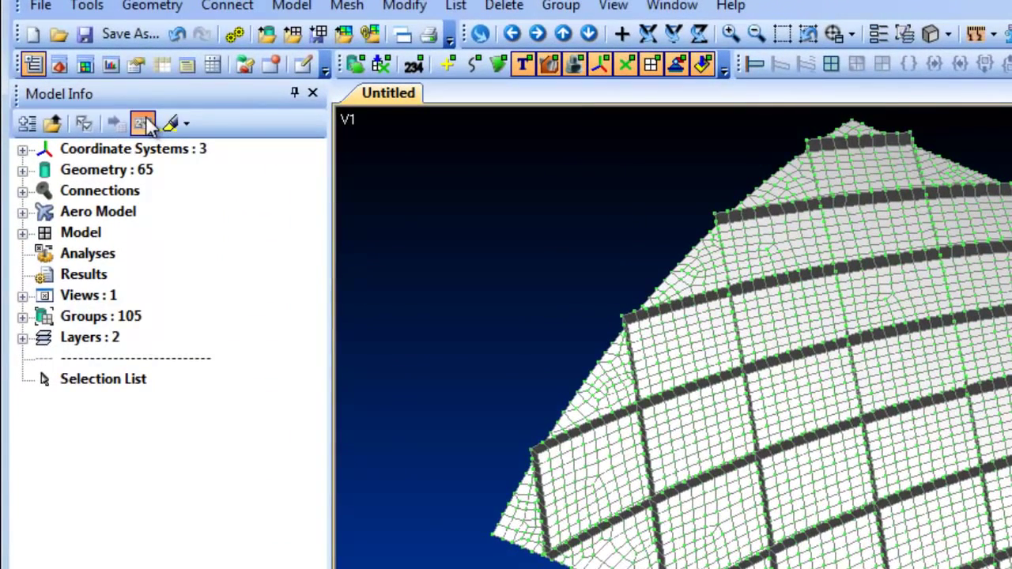